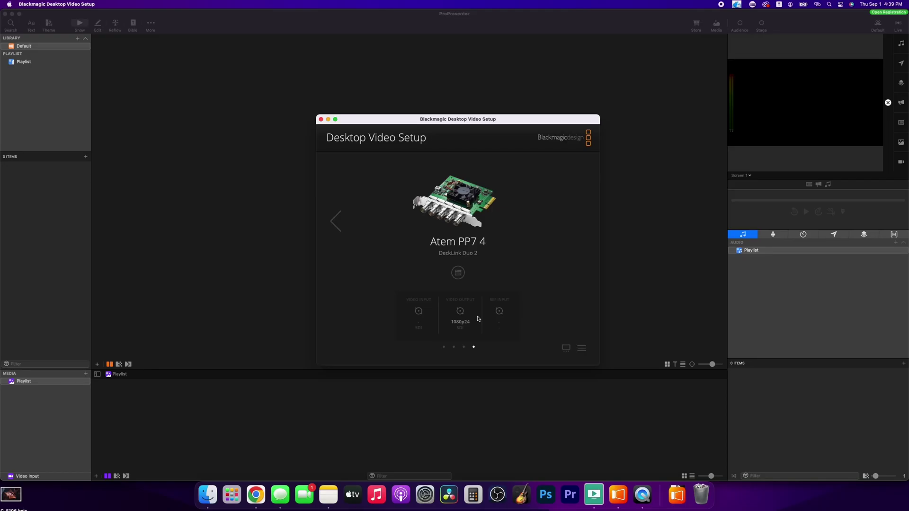
Step through the DeckLink outputs from Lower Thirds 3 and Main Display 1 to Stage Display 2 and Atem PP7 4.
{"action": "left_click", "coordinate": [333, 227]}
{"action": "left_click", "coordinate": [334, 228]}
{"action": "left_click", "coordinate": [335, 228]}
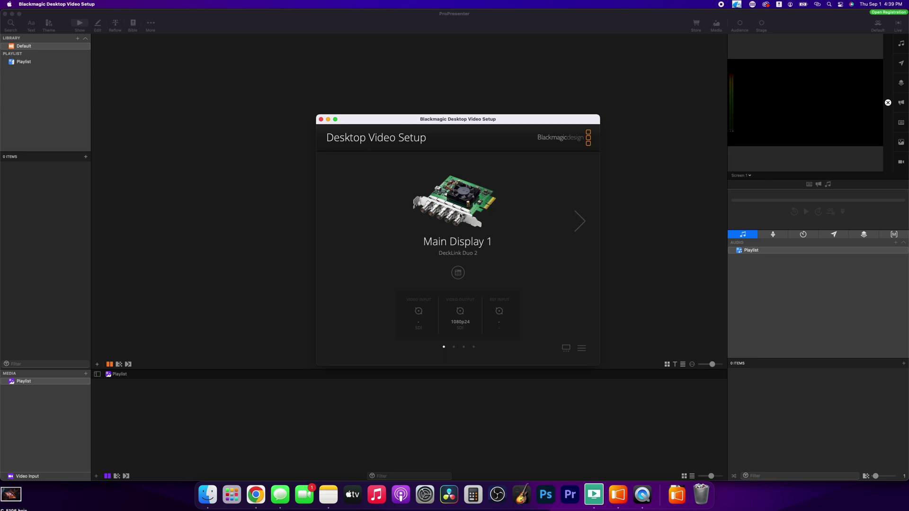
{"action": "left_click", "coordinate": [580, 221]}
{"action": "left_click", "coordinate": [579, 221]}
{"action": "left_click", "coordinate": [579, 222]}
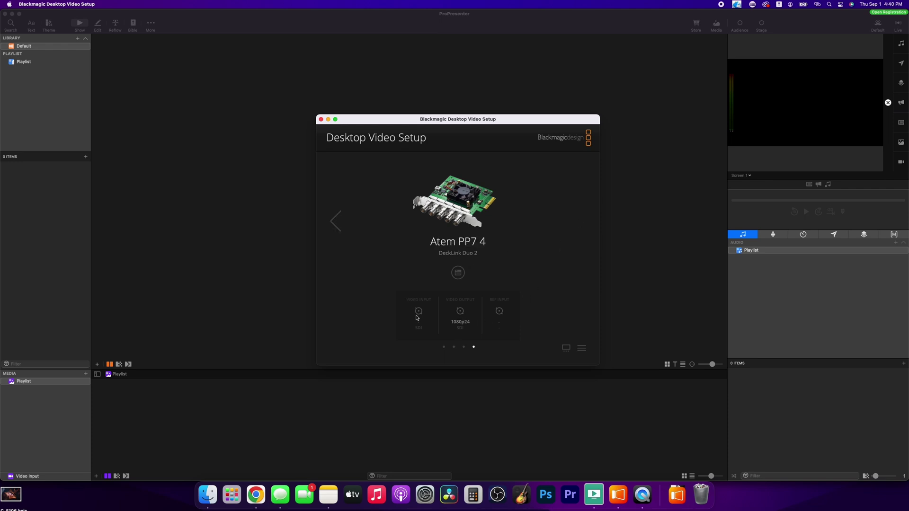
Return to Lower Thirds 3, show all four outputs as a list, and open Main Display 1's settings.
{"action": "left_click", "coordinate": [335, 222]}
{"action": "left_click", "coordinate": [335, 221]}
{"action": "left_click", "coordinate": [335, 222]}
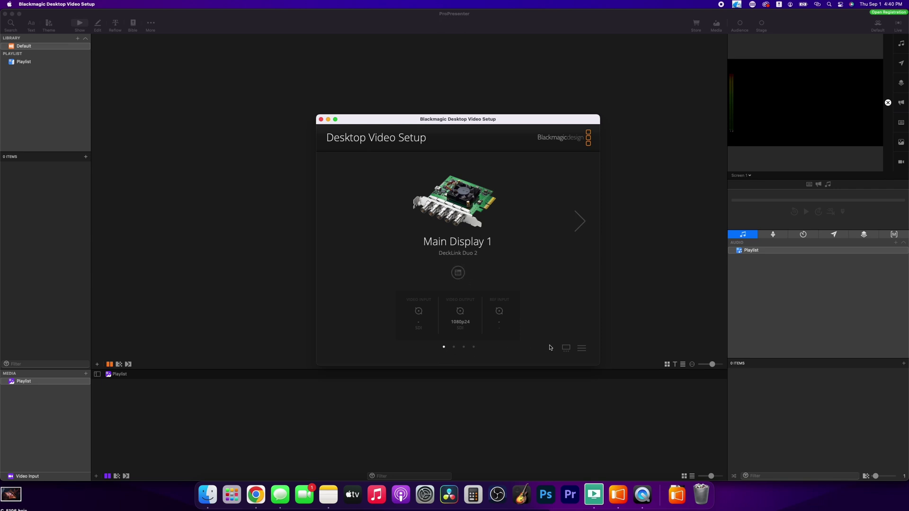
{"action": "left_click", "coordinate": [582, 348]}
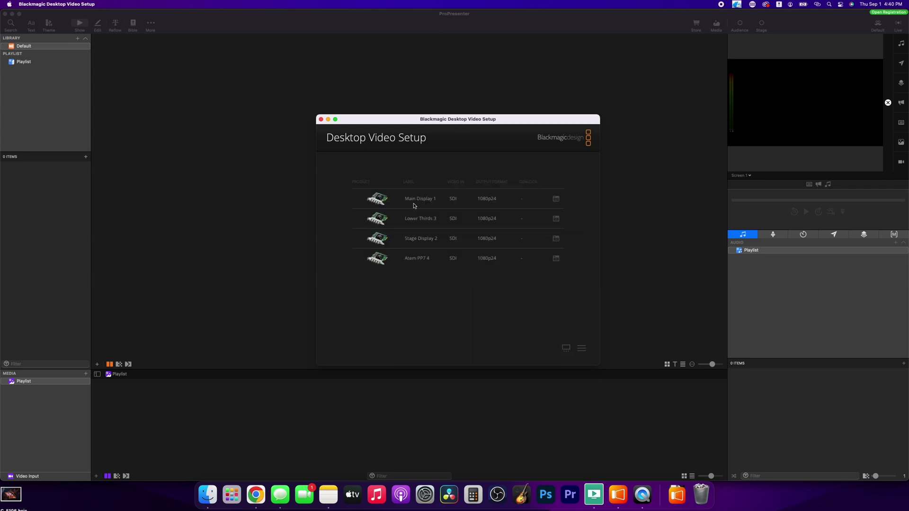
{"action": "left_click", "coordinate": [556, 200]}
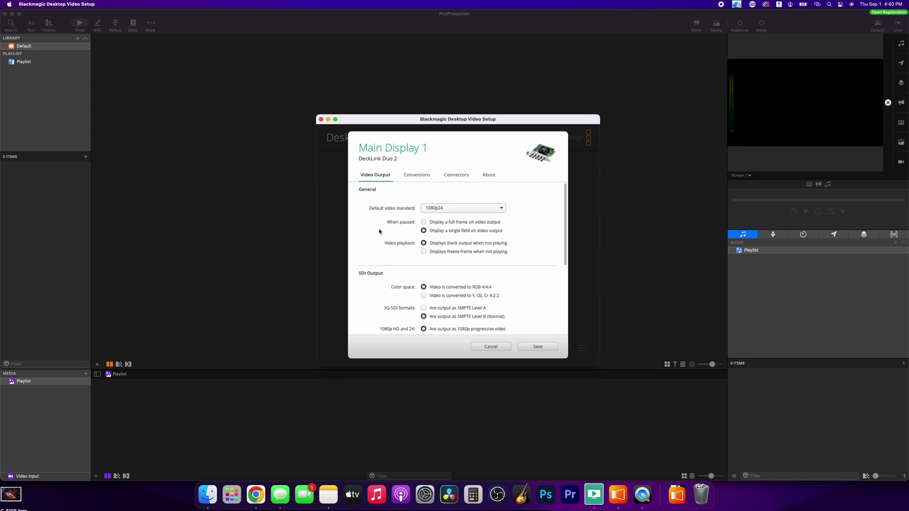
Review Main Display 1's Video Output options, then check the Conversions tab's input conversion choices.
{"action": "scroll", "coordinate": [382, 232], "scroll_direction": "down", "scroll_amount": 3}
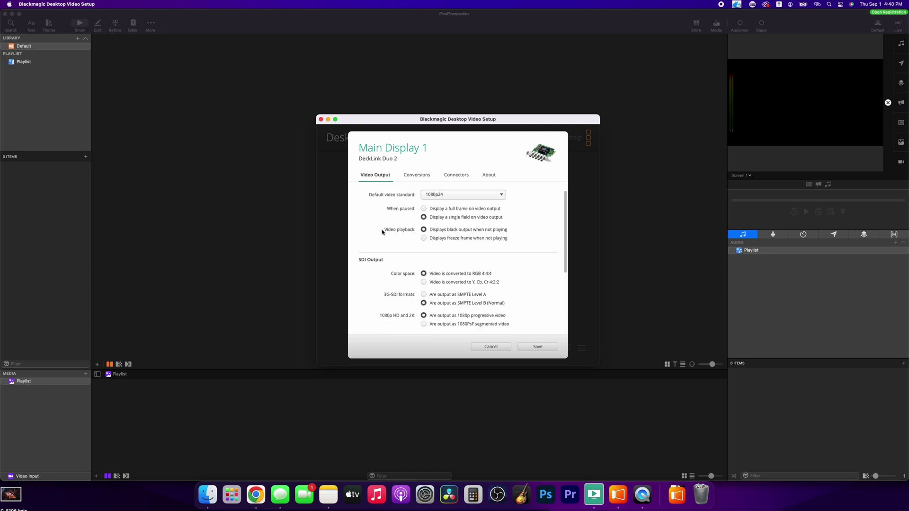
{"action": "scroll", "coordinate": [400, 254], "scroll_direction": "up", "scroll_amount": 3}
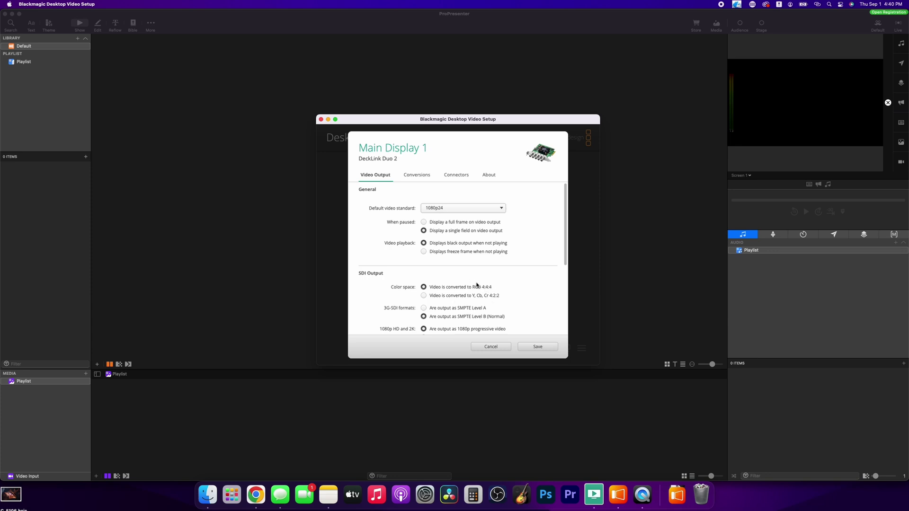
{"action": "scroll", "coordinate": [482, 285], "scroll_direction": "down", "scroll_amount": 2}
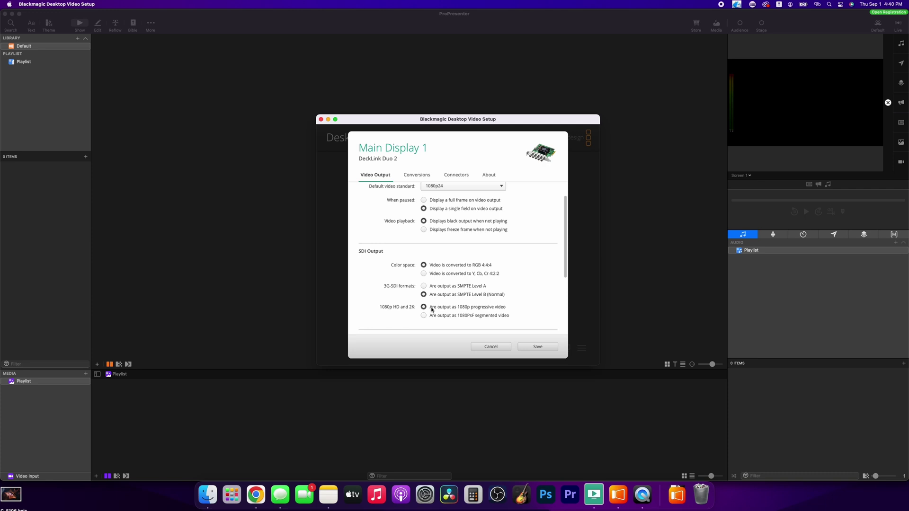
{"action": "scroll", "coordinate": [469, 232], "scroll_direction": "up", "scroll_amount": 2}
{"action": "left_click", "coordinate": [417, 176]}
{"action": "left_click", "coordinate": [448, 209]}
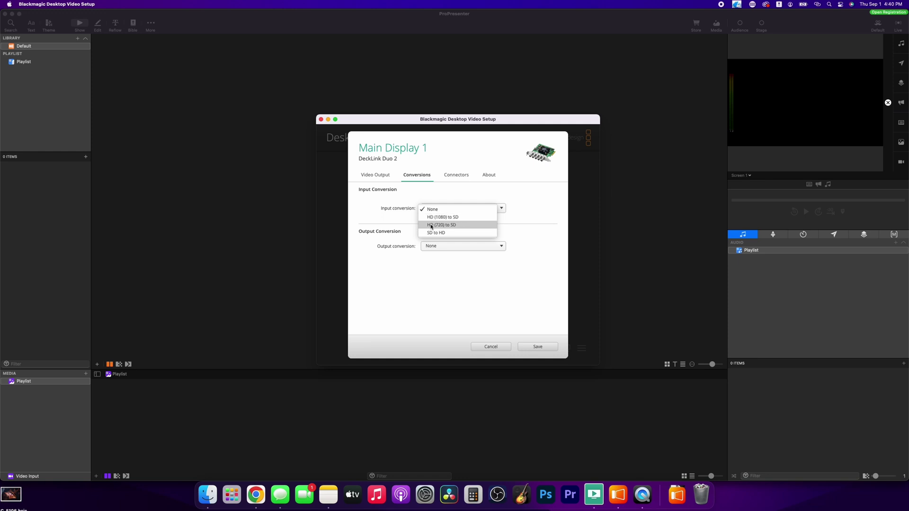
Keep Main Display 1's input and output conversion at None and its connector on SDI 1.
{"action": "left_click", "coordinate": [538, 236]}
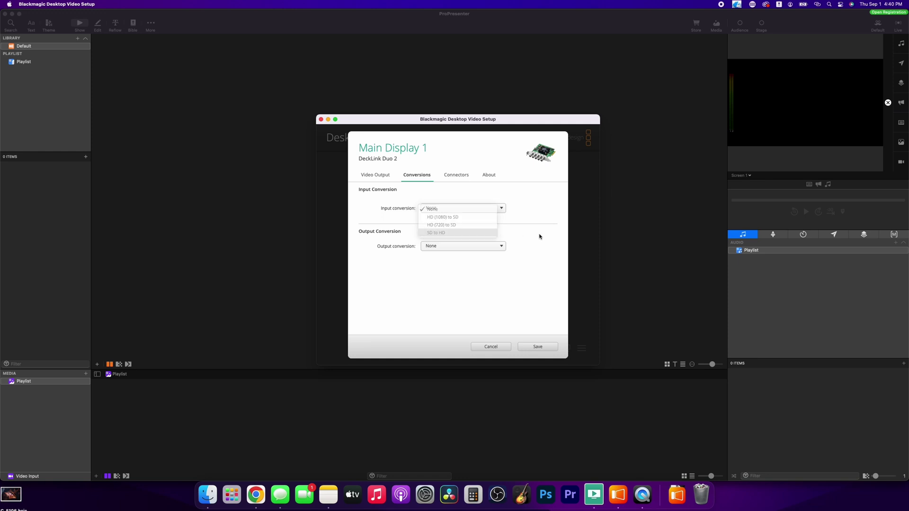
{"action": "left_click", "coordinate": [455, 247]}
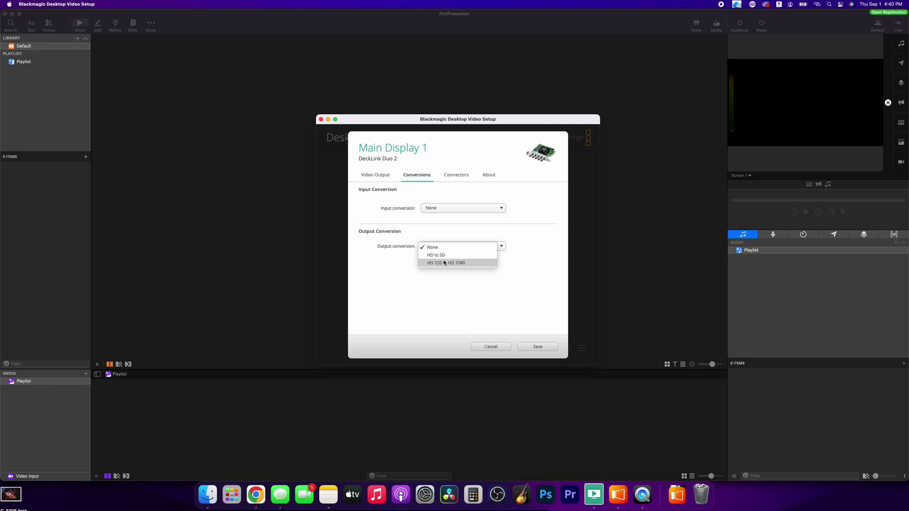
{"action": "left_click", "coordinate": [445, 232]}
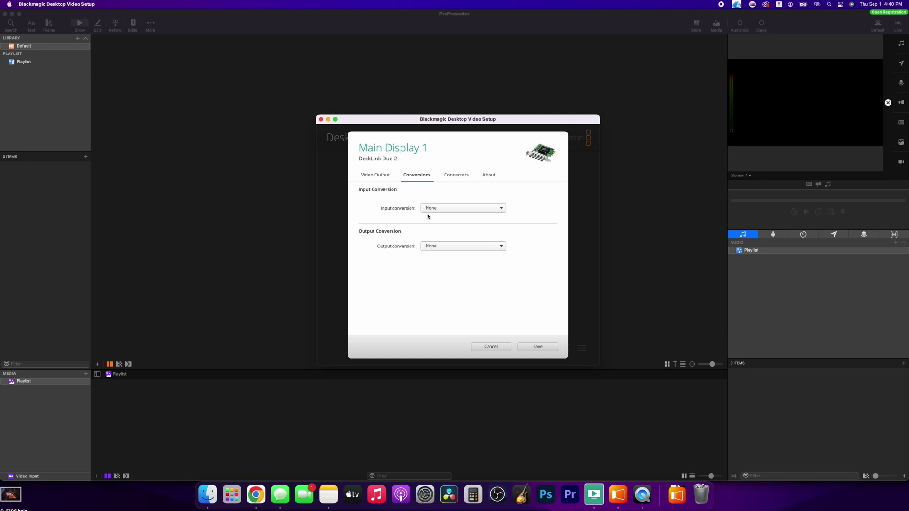
{"action": "left_click", "coordinate": [461, 175]}
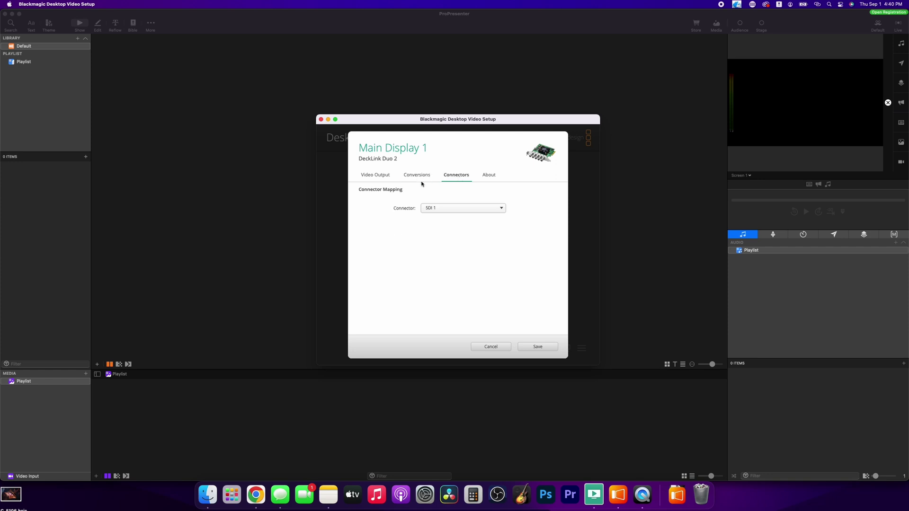
{"action": "left_click", "coordinate": [451, 208]}
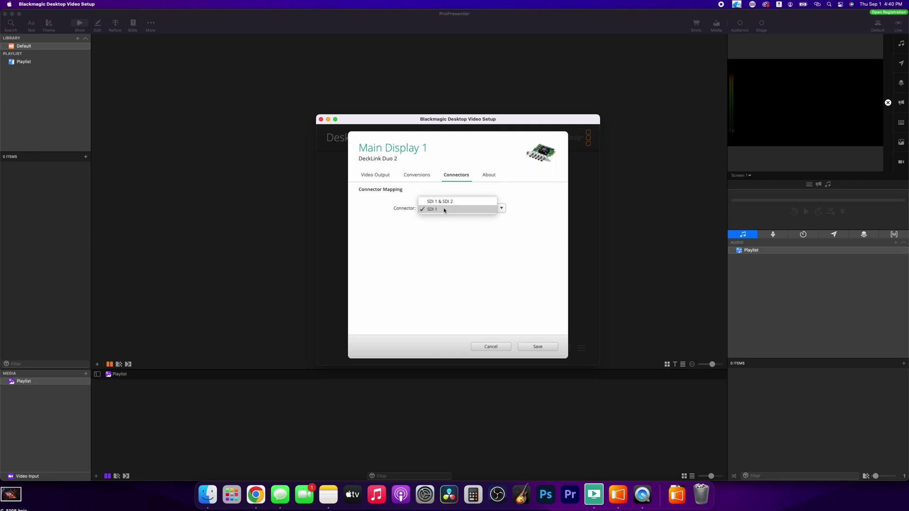
{"action": "left_click", "coordinate": [456, 222]}
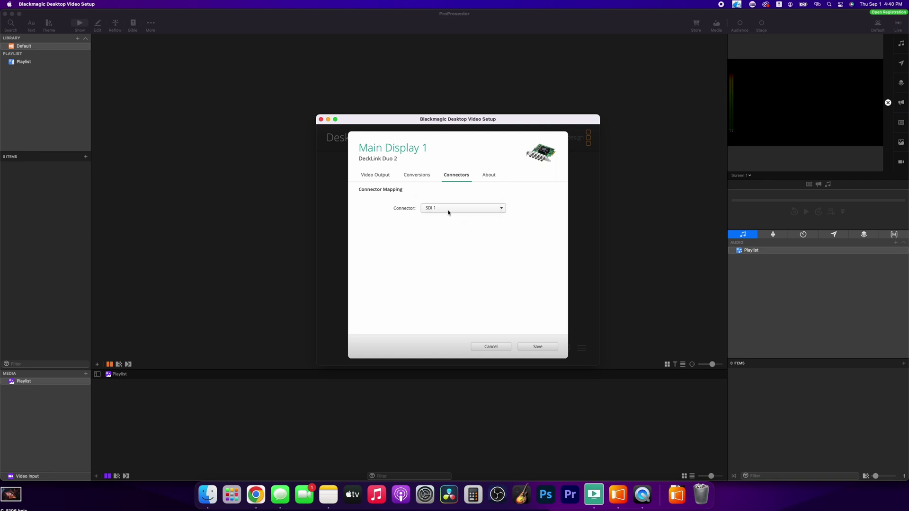
Read Main Display 1's About tab: driver version 12.2.3, product notes and documentation.
{"action": "left_click", "coordinate": [487, 175]}
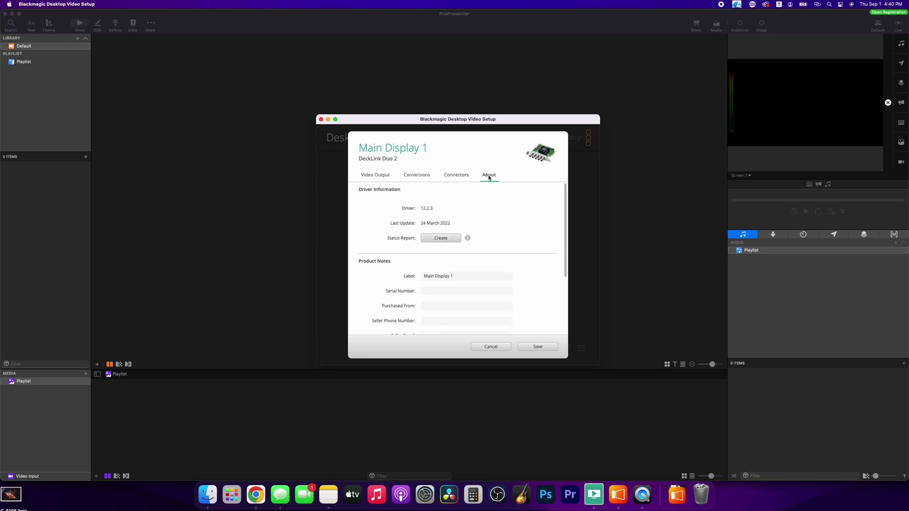
{"action": "scroll", "coordinate": [497, 208], "scroll_direction": "down", "scroll_amount": 1}
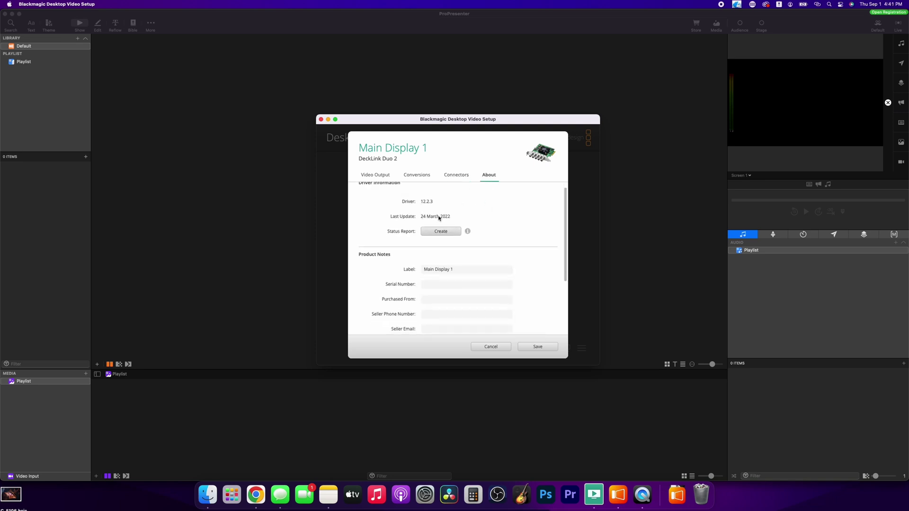
{"action": "scroll", "coordinate": [469, 207], "scroll_direction": "down", "scroll_amount": 3}
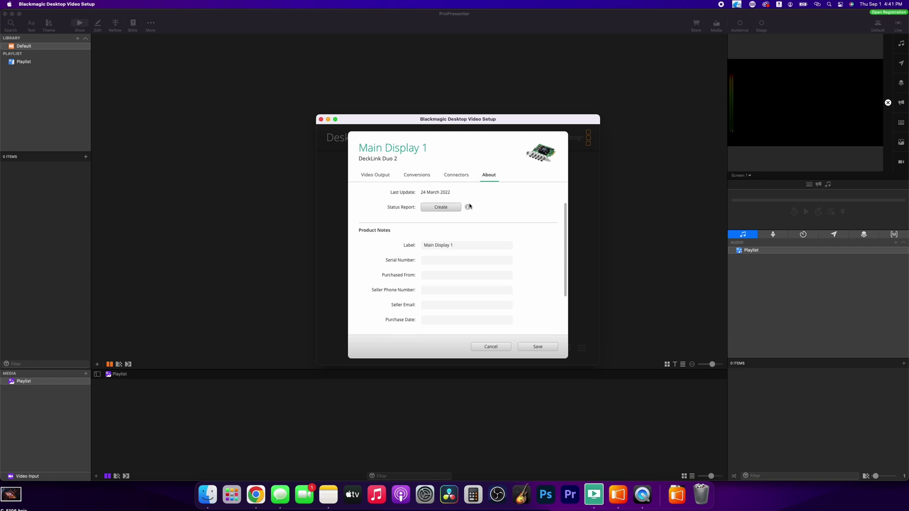
{"action": "mouse_move", "coordinate": [467, 207]}
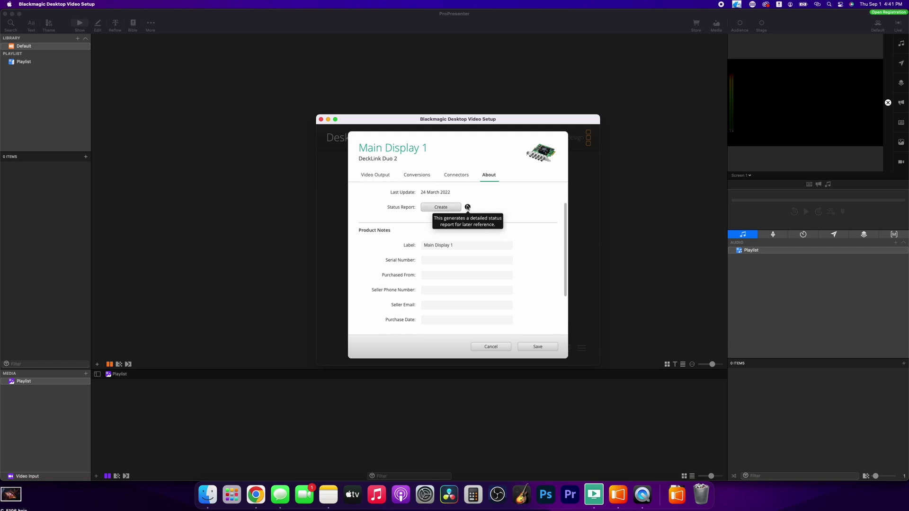
{"action": "scroll", "coordinate": [493, 207], "scroll_direction": "down", "scroll_amount": 3}
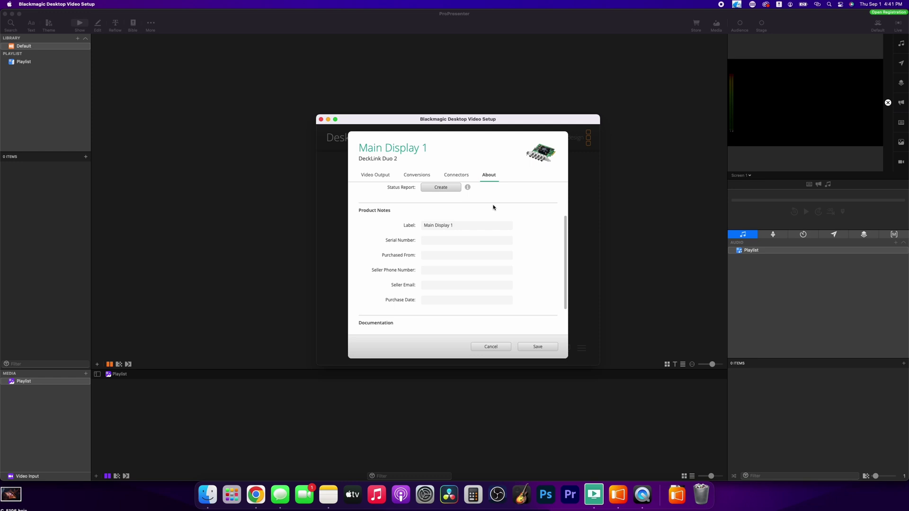
{"action": "scroll", "coordinate": [474, 211], "scroll_direction": "up", "scroll_amount": 4}
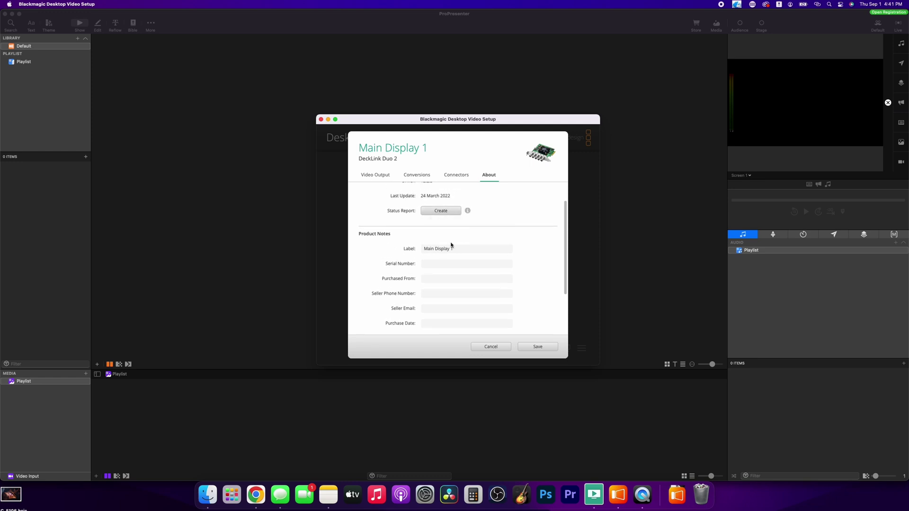
{"action": "scroll", "coordinate": [415, 246], "scroll_direction": "down", "scroll_amount": 1}
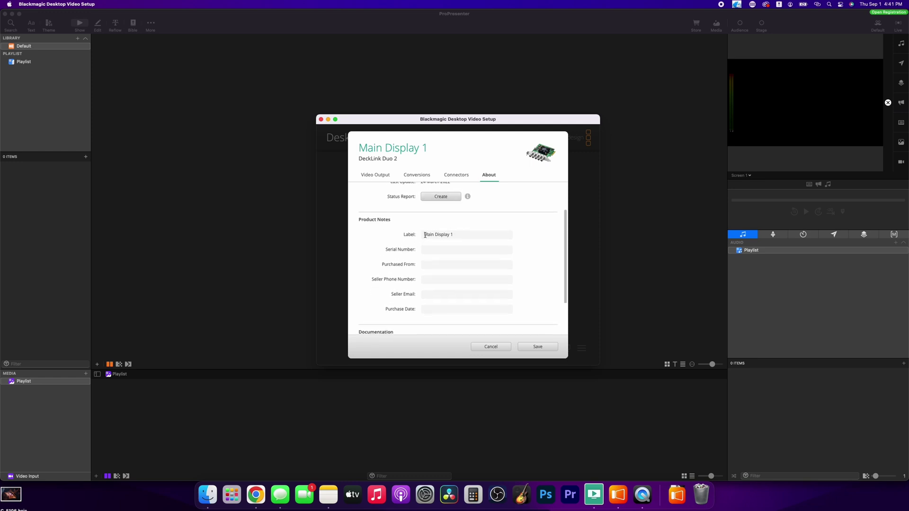
Inspect the Label field, leaving the label as Main Display 1.
{"action": "left_click_drag", "start_coordinate": [424, 235], "coordinate": [459, 231]}
{"action": "left_click", "coordinate": [488, 215]}
{"action": "scroll", "coordinate": [427, 250], "scroll_direction": "down", "scroll_amount": 2}
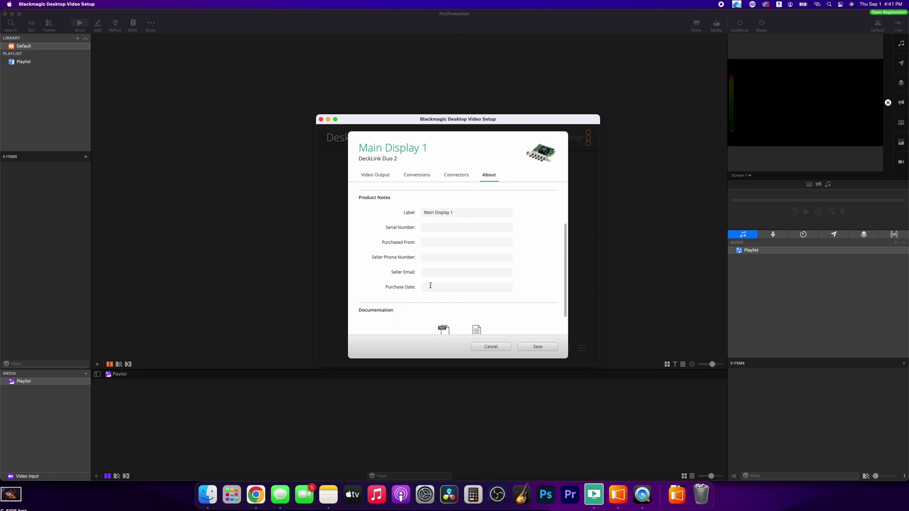
{"action": "scroll", "coordinate": [430, 283], "scroll_direction": "down", "scroll_amount": 3}
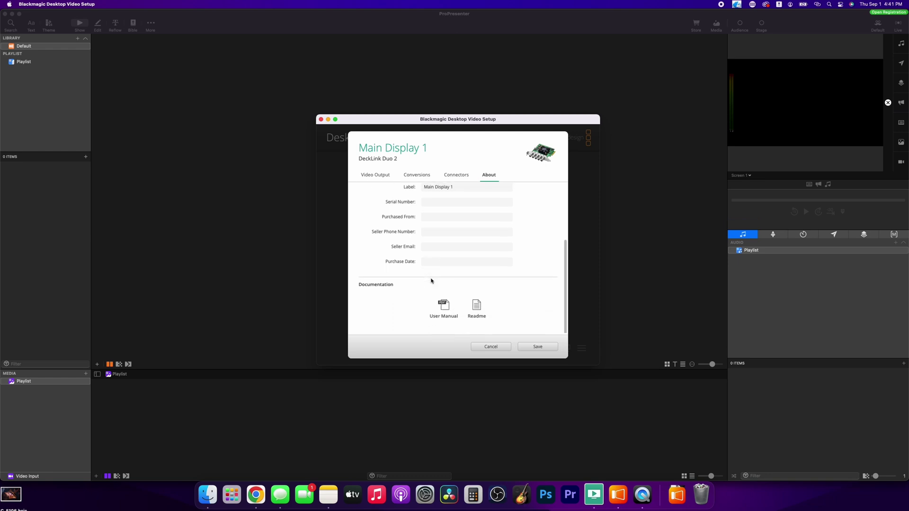
{"action": "scroll", "coordinate": [430, 280], "scroll_direction": "up", "scroll_amount": 1}
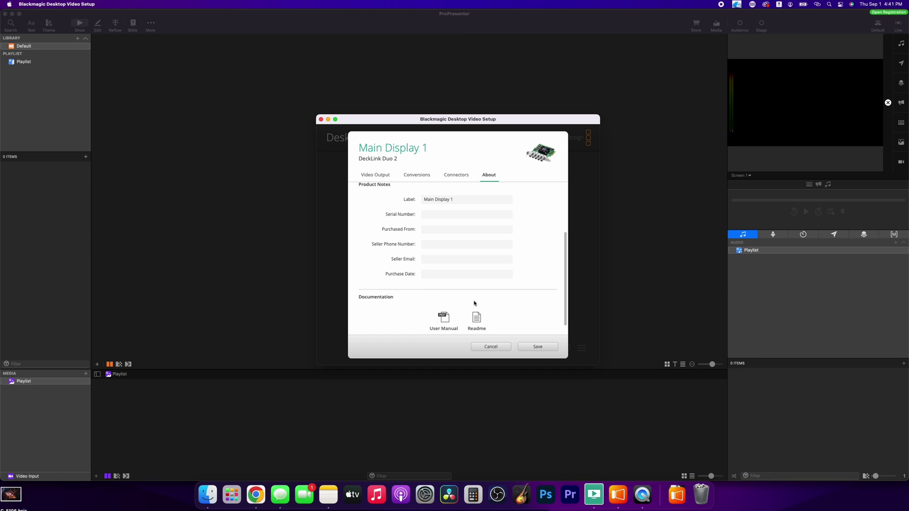
{"action": "scroll", "coordinate": [445, 217], "scroll_direction": "up", "scroll_amount": 1}
{"action": "left_click_drag", "start_coordinate": [423, 206], "coordinate": [443, 206]}
Keep 1080p24 as Main Display 1's default video standard, save it, and return to ProPresenter.
{"action": "left_click", "coordinate": [425, 177]}
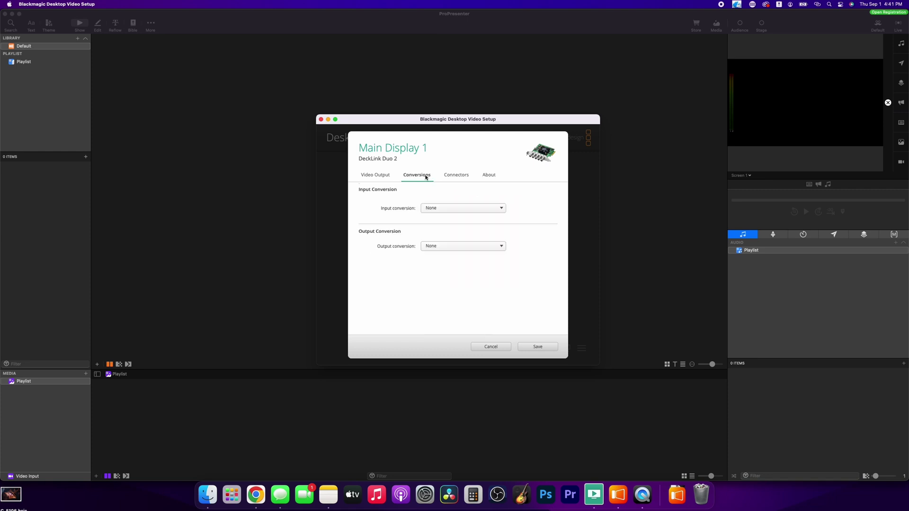
{"action": "left_click", "coordinate": [385, 177]}
{"action": "left_click", "coordinate": [449, 210]}
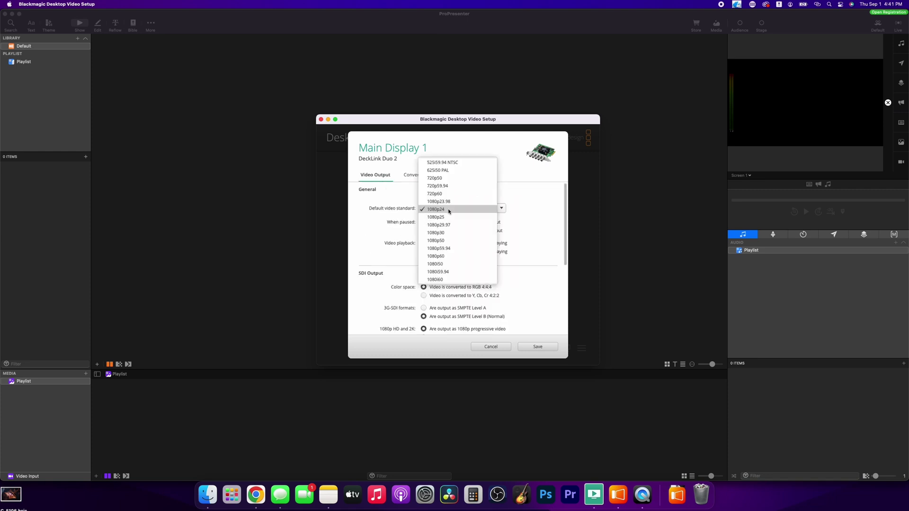
{"action": "left_click", "coordinate": [450, 212]}
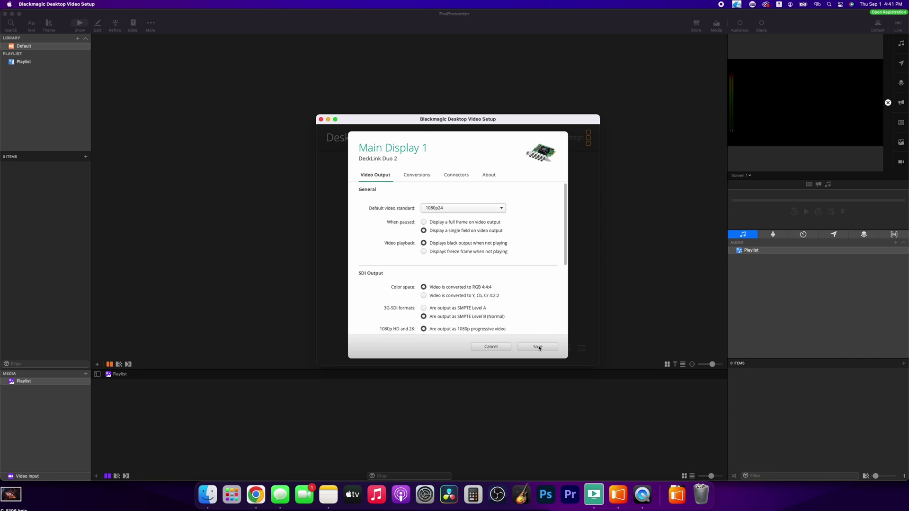
{"action": "left_click", "coordinate": [537, 347]}
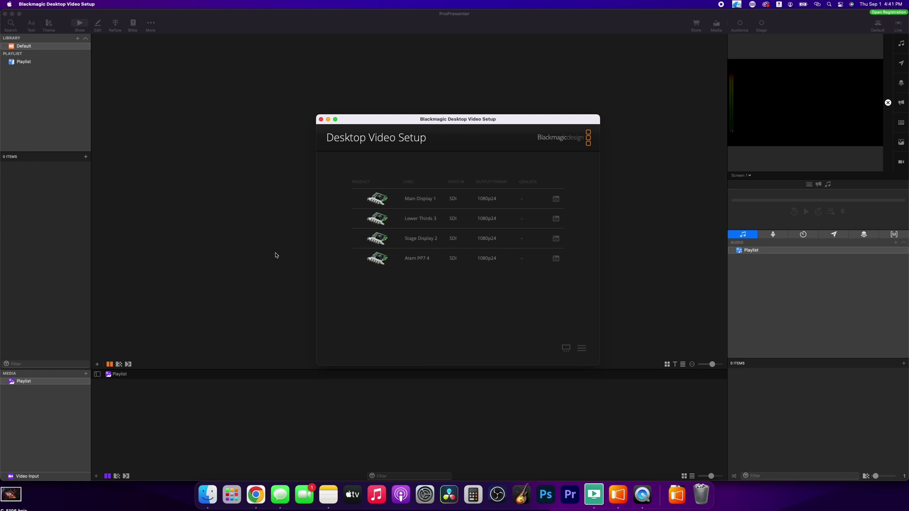
{"action": "left_click", "coordinate": [267, 239]}
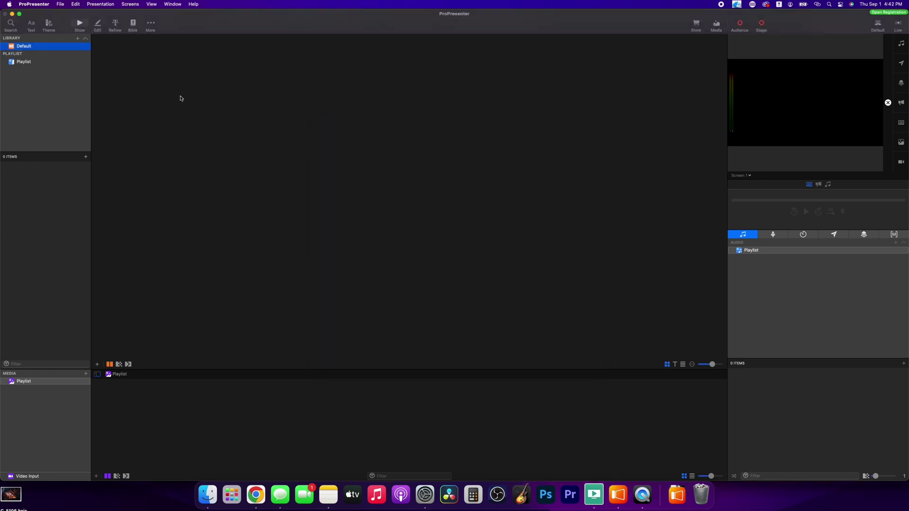
Open ProPresenter's Screens preferences and its Configure Screens window.
{"action": "left_click", "coordinate": [38, 5]}
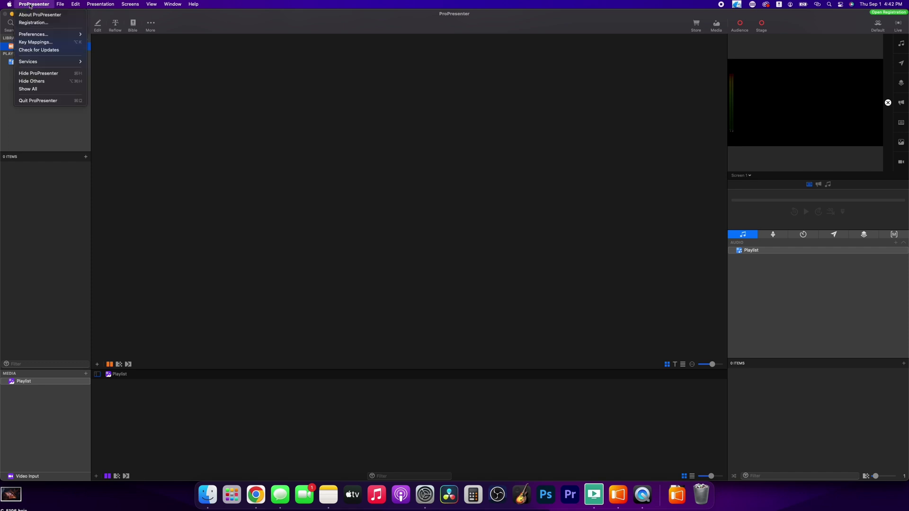
{"action": "mouse_move", "coordinate": [71, 34]}
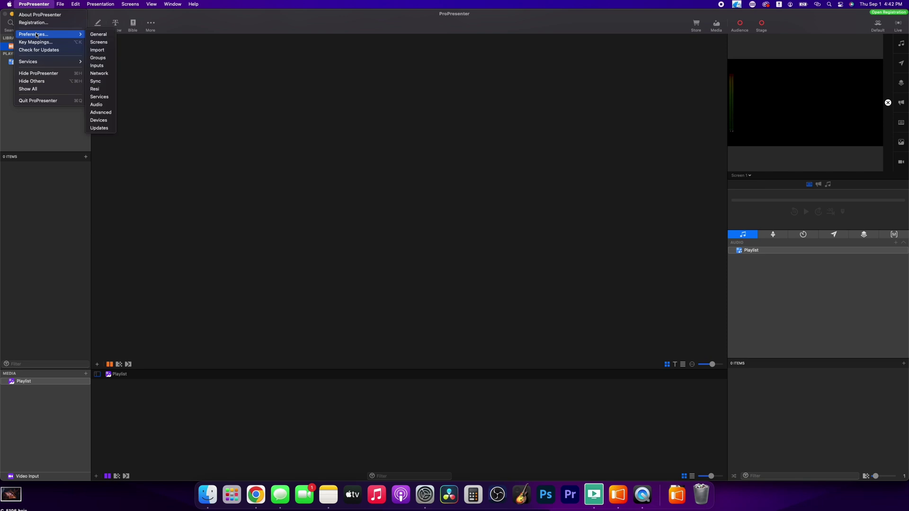
{"action": "left_click", "coordinate": [101, 45]}
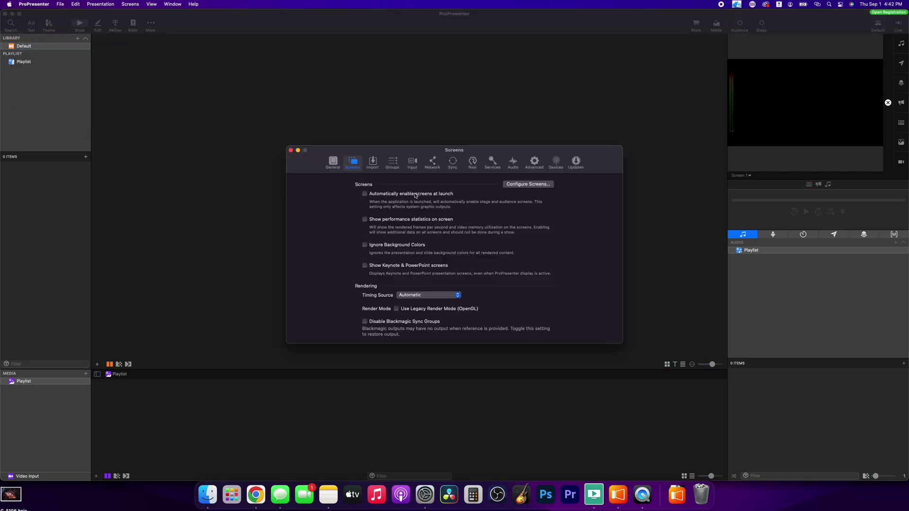
{"action": "left_click", "coordinate": [529, 185]}
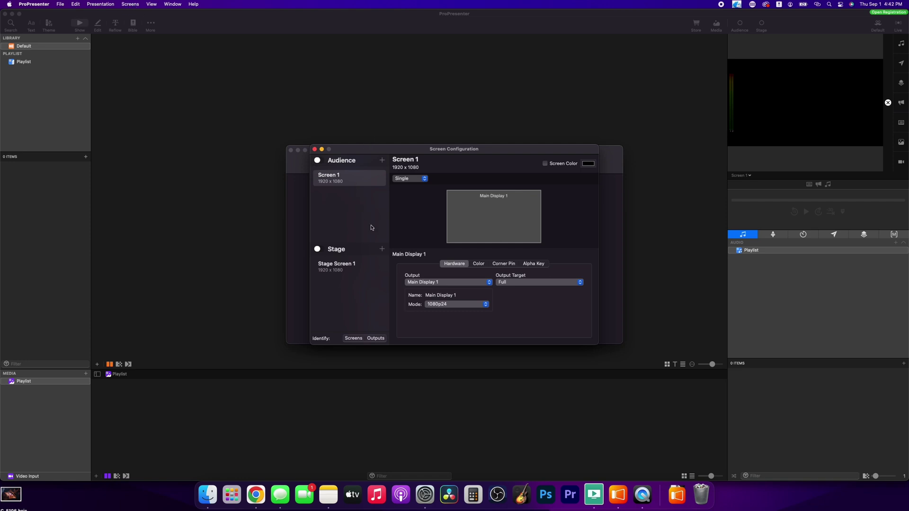
Rename audience Screen 1 to 'Projector'.
{"action": "left_click", "coordinate": [333, 178]}
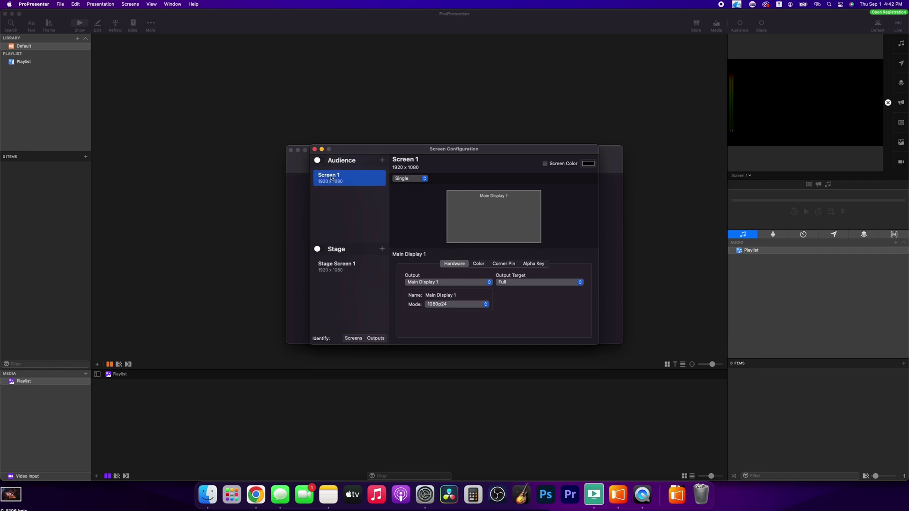
{"action": "double_click", "coordinate": [343, 182]}
{"action": "type", "text": "Projector"}
{"action": "key", "text": "Return"}
Set the Projector's Main Display 1 output mode to 1080p60.
{"action": "left_click", "coordinate": [427, 282]}
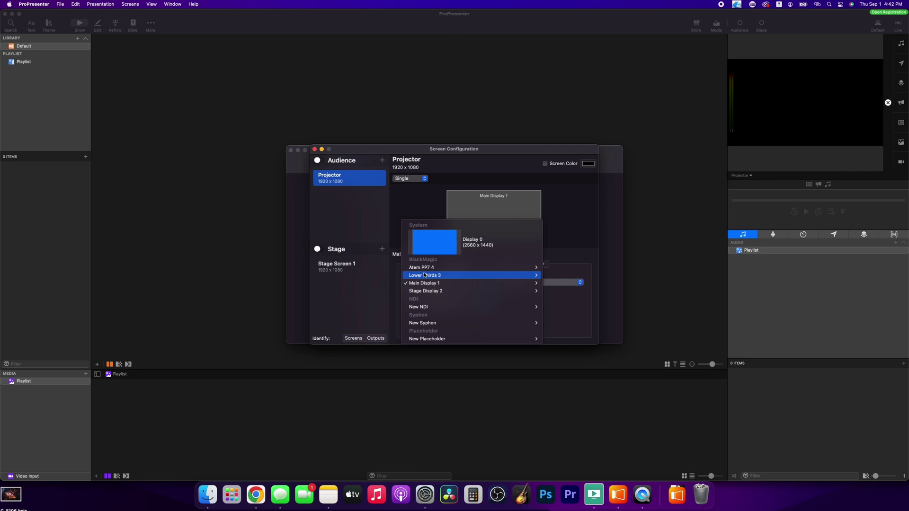
{"action": "mouse_move", "coordinate": [430, 283]}
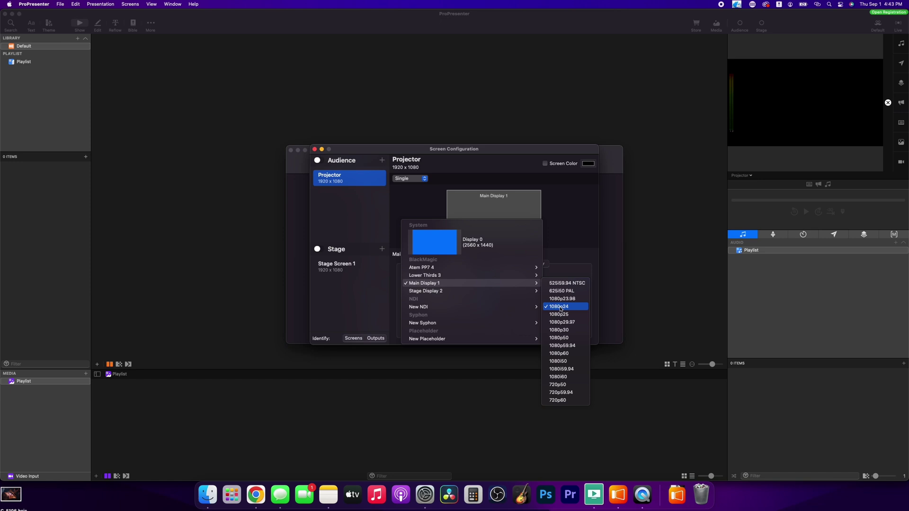
{"action": "left_click", "coordinate": [558, 353]}
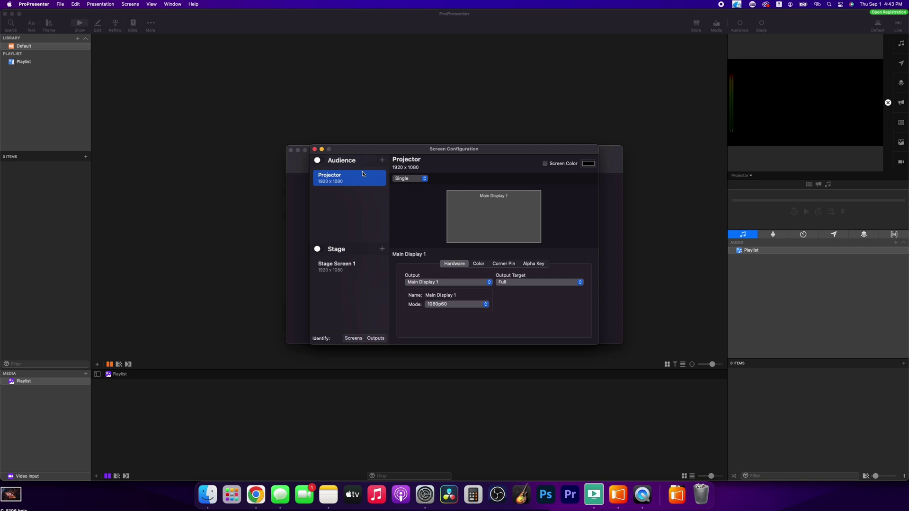
Add an audience screen outputting to Atem PP7 4 at 1080p24.
{"action": "left_click", "coordinate": [382, 161]}
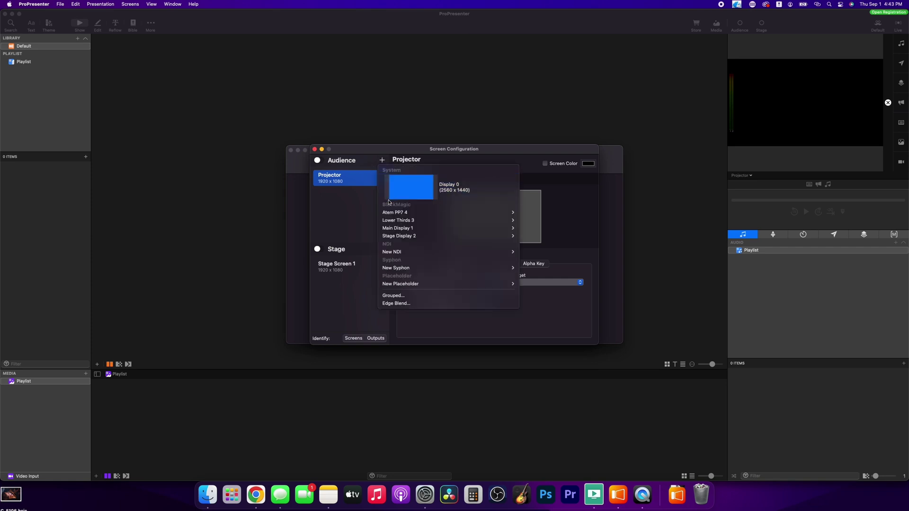
{"action": "mouse_move", "coordinate": [393, 213]}
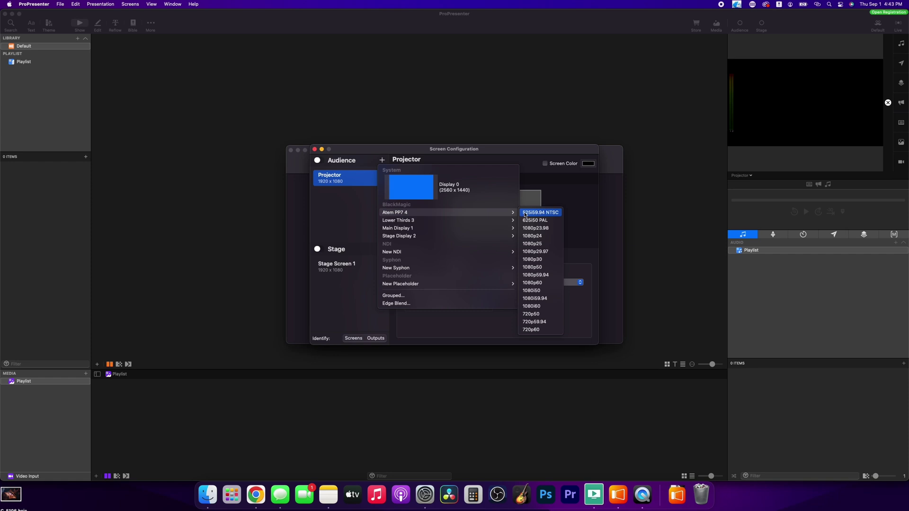
{"action": "left_click", "coordinate": [530, 236]}
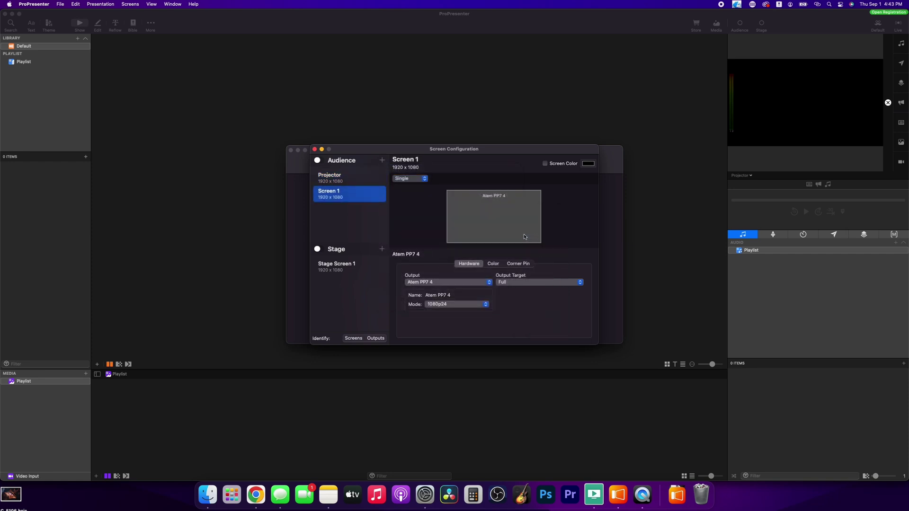
Rename the new audience screen to 'Atem Full Screen'.
{"action": "double_click", "coordinate": [330, 192]}
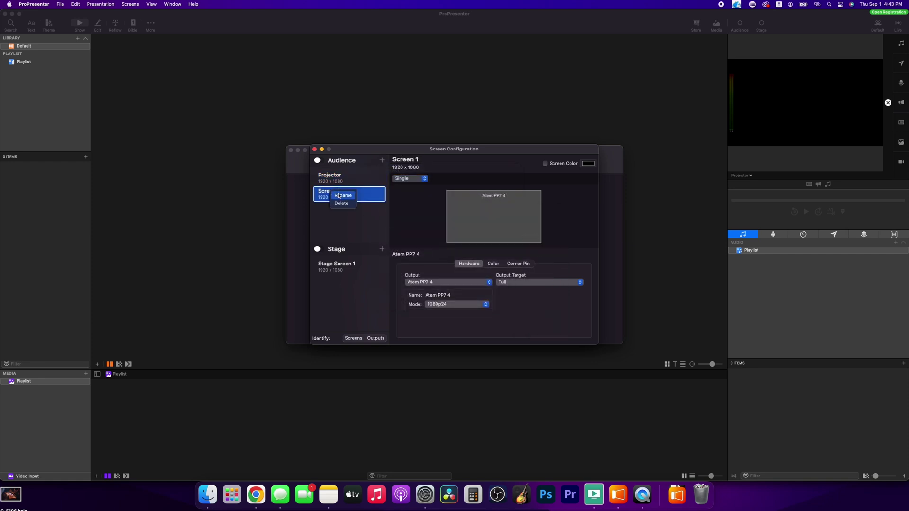
{"action": "type", "text": "Atem"}
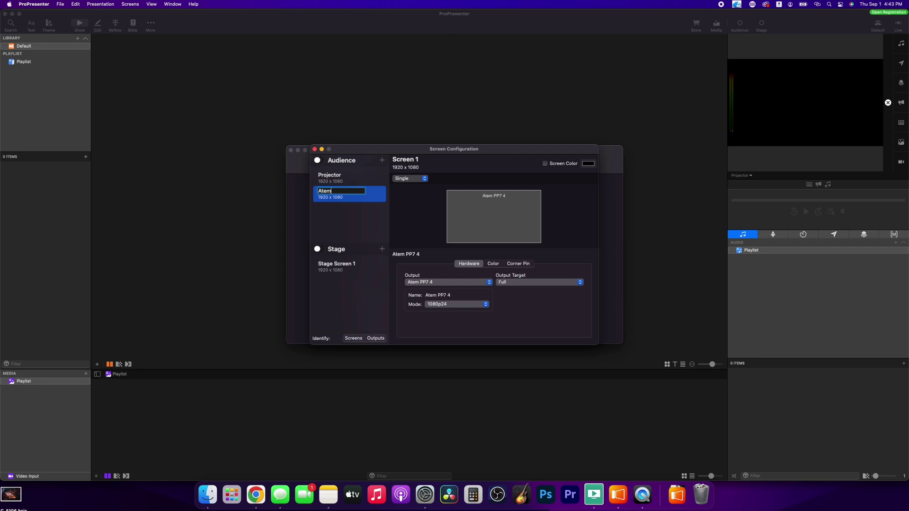
{"action": "type", "text": " Full Screen"}
{"action": "key", "text": "Return"}
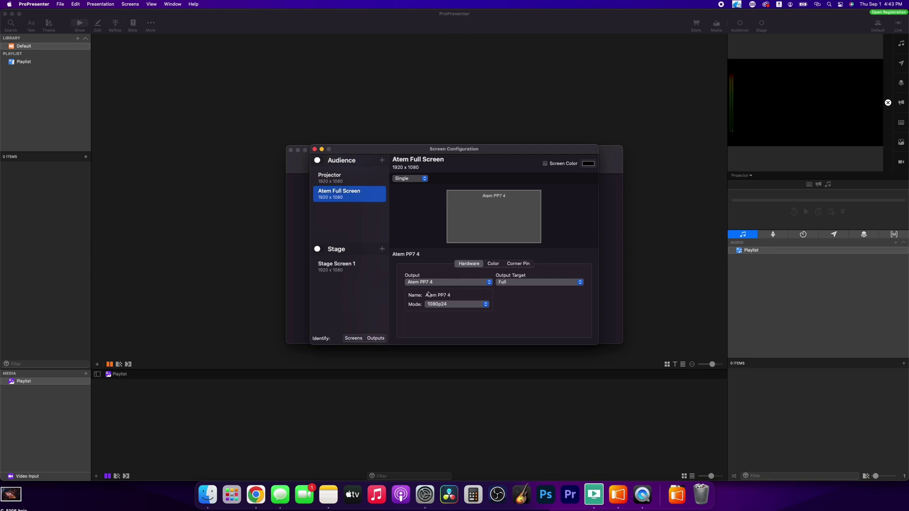
{"action": "left_click", "coordinate": [340, 219]}
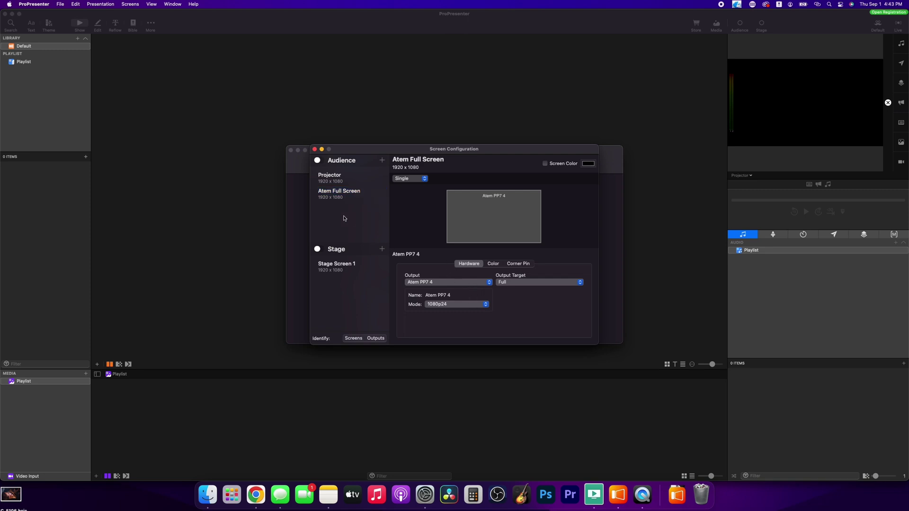
{"action": "left_click", "coordinate": [382, 161]}
Add a Lower Thirds 3 audience screen at 1080p24 and name it 'Lower 3rds'.
{"action": "mouse_move", "coordinate": [403, 230]}
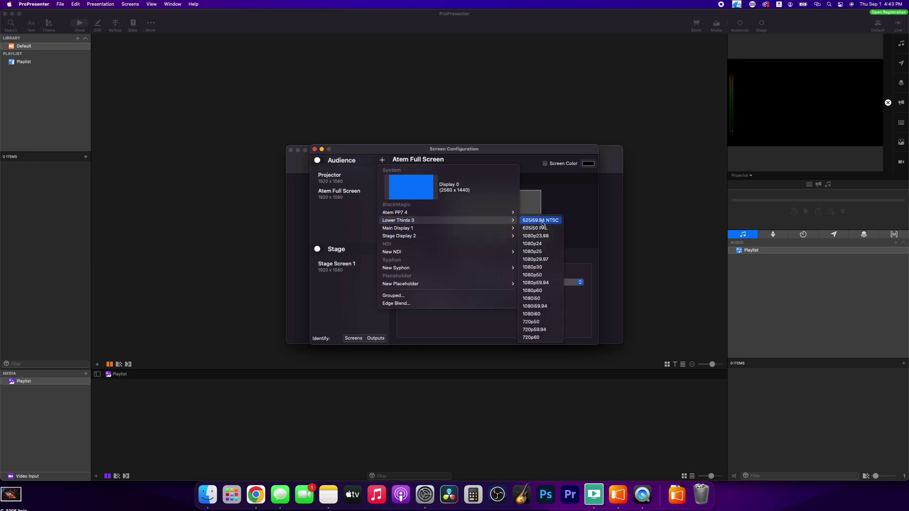
{"action": "left_click", "coordinate": [535, 244]}
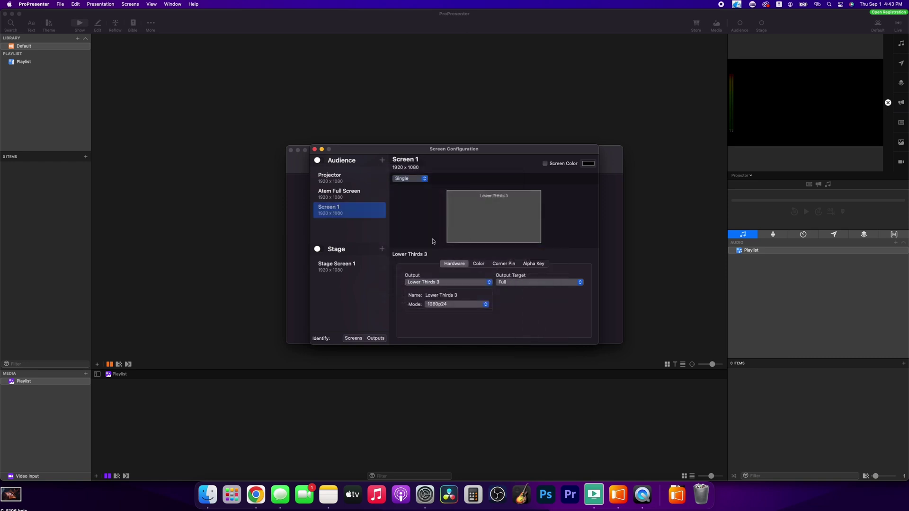
{"action": "double_click", "coordinate": [333, 211]}
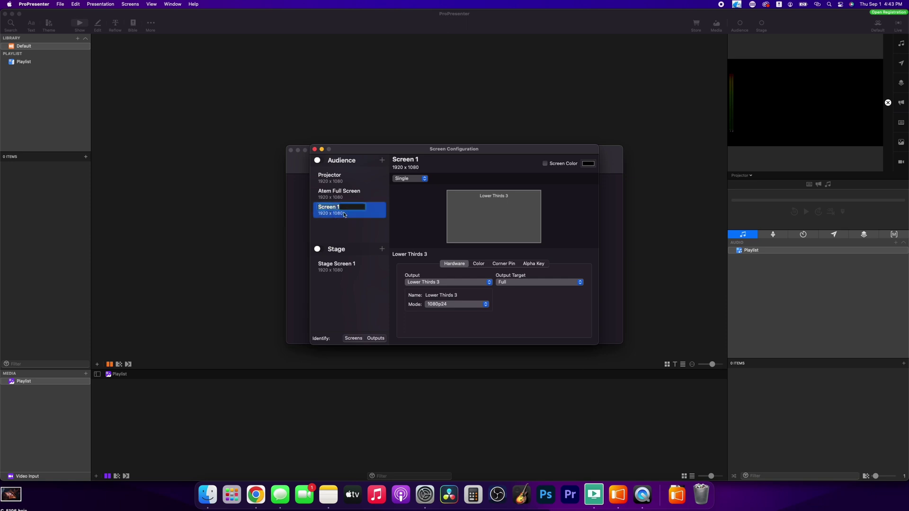
{"action": "type", "text": "Lower 3rd"}
{"action": "key", "text": "Return"}
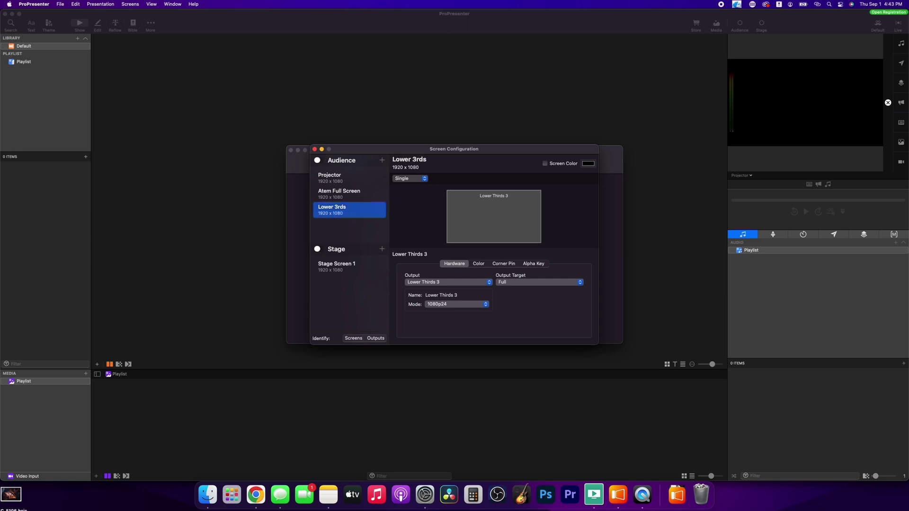
{"action": "left_click", "coordinate": [356, 226]}
Set Stage Screen 1's output to Stage Display 2 at 1080p60 and close the screen configuration.
{"action": "left_click", "coordinate": [347, 267]}
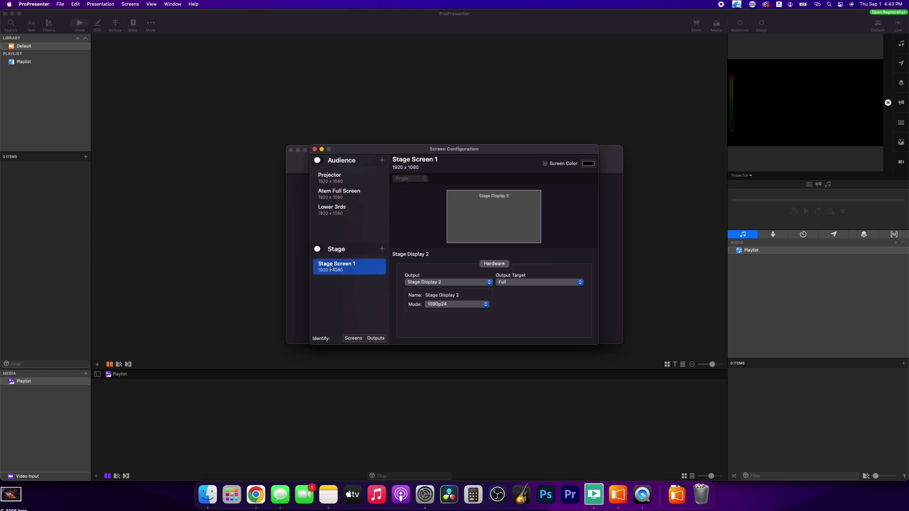
{"action": "left_click", "coordinate": [427, 282]}
{"action": "mouse_move", "coordinate": [427, 283]}
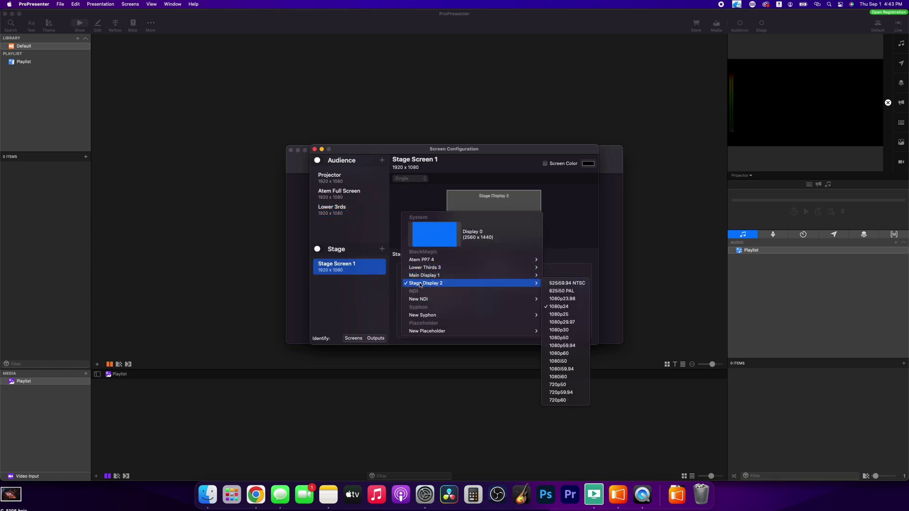
{"action": "left_click", "coordinate": [568, 353]}
{"action": "left_click", "coordinate": [361, 303]}
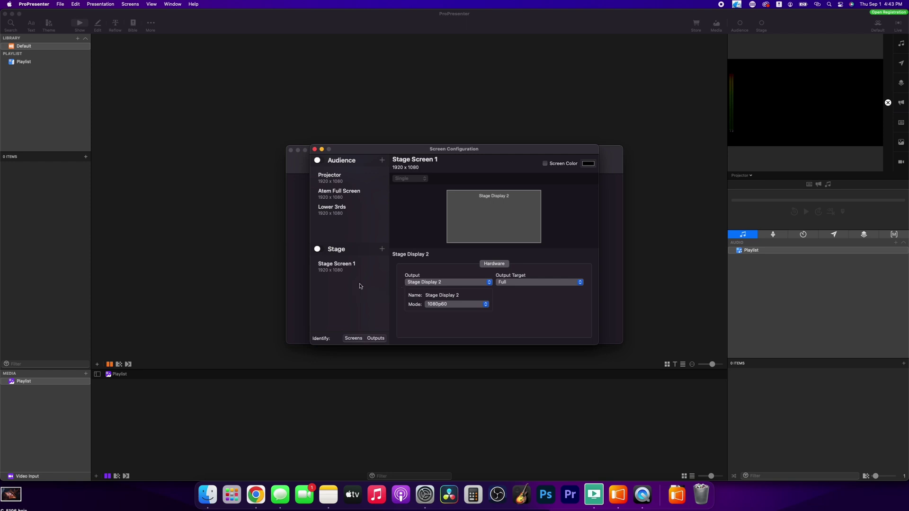
{"action": "left_click", "coordinate": [315, 150]}
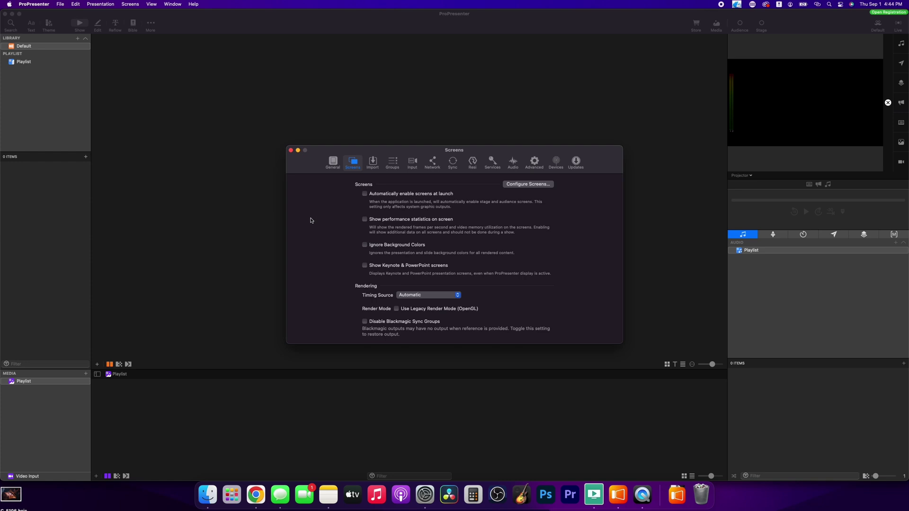
Close the Preferences window to return to the main ProPresenter window with audience and stage output enabled.
{"action": "left_click", "coordinate": [290, 150]}
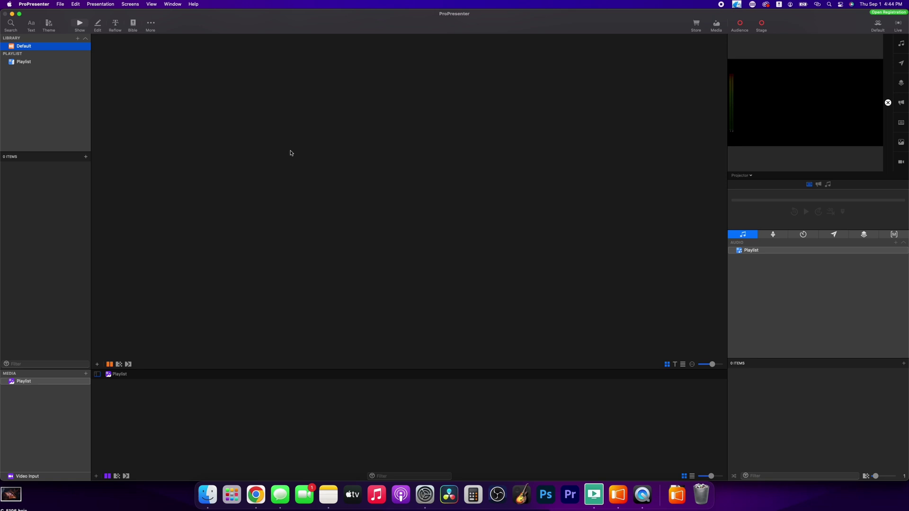